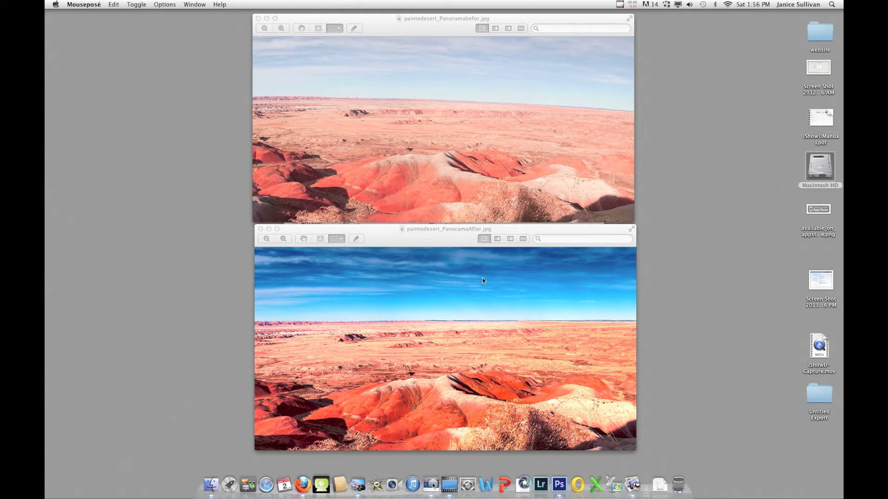
- Close the before and after Preview windows and open paintedesert_Panorama1.dng from Finder in Camera Raw
click(258, 18)
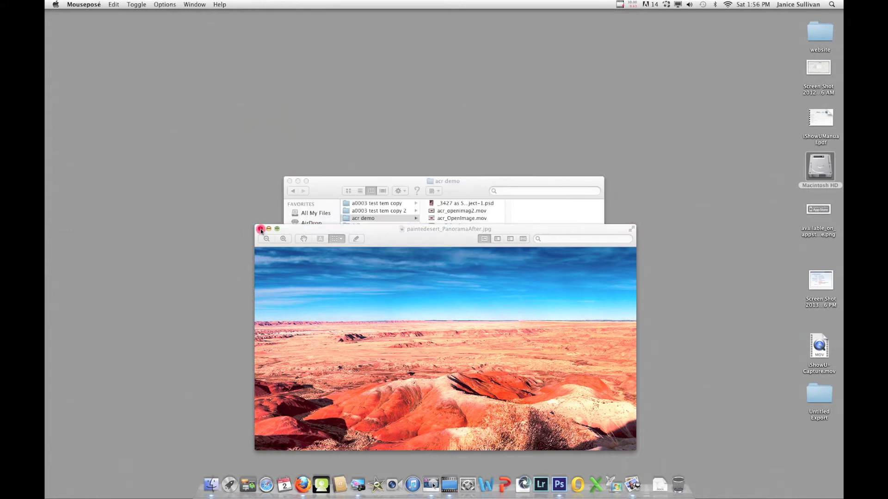
click(261, 229)
click(486, 286)
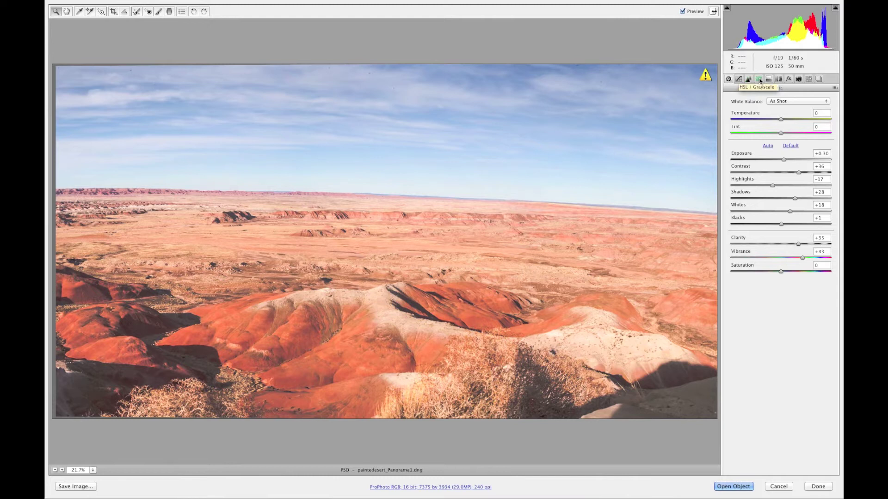
- Show the HSL / Grayscale panel, view the Saturation and Luminance tabs, then return to Hue
click(758, 80)
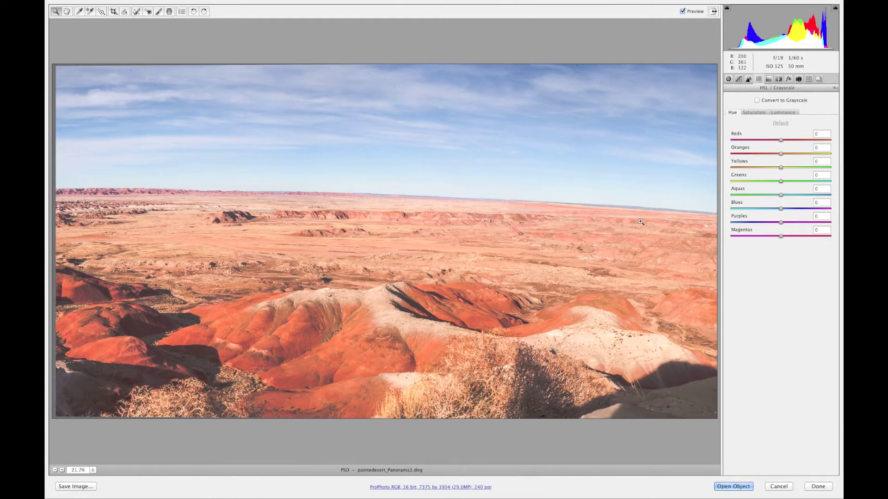
click(752, 113)
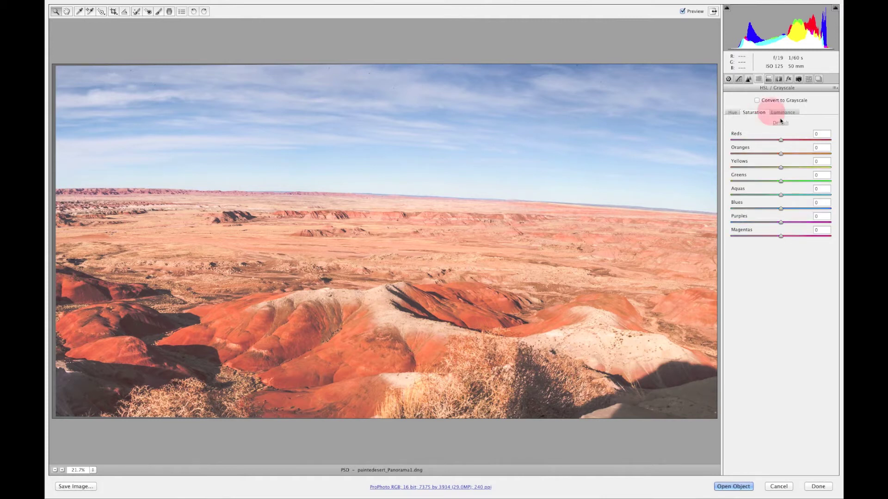
click(782, 113)
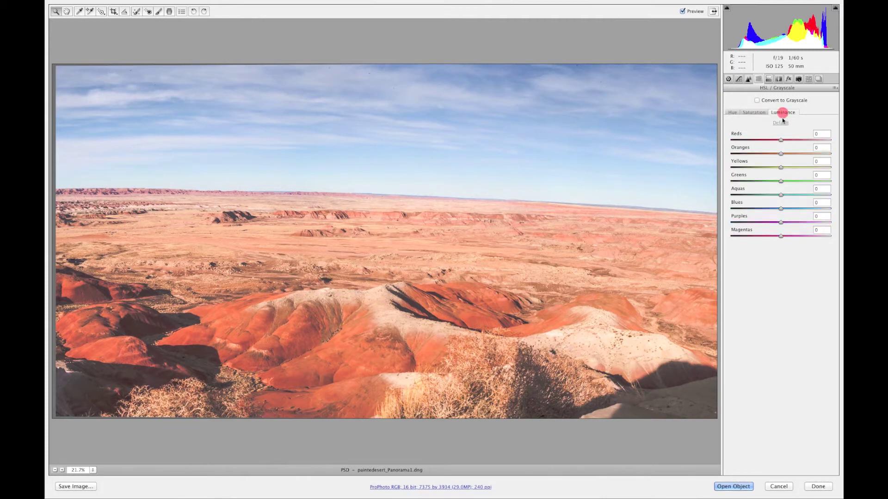
click(734, 113)
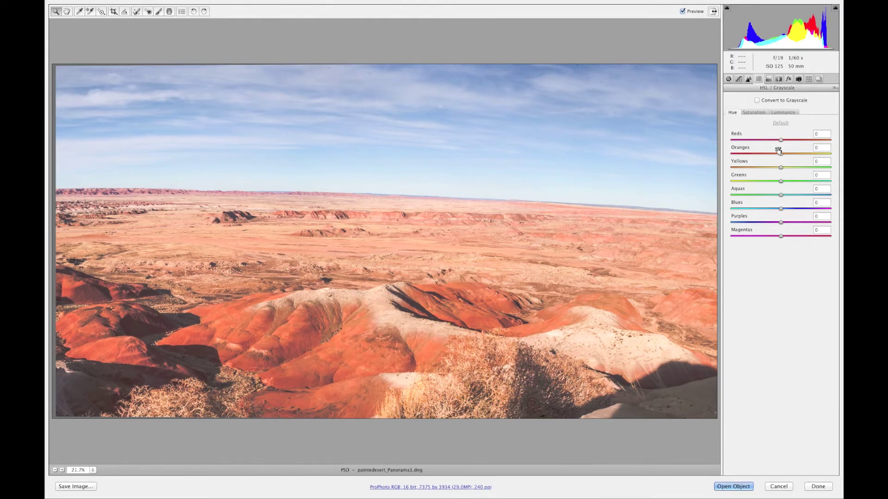
- Shift the hues to Reds -12, Oranges +23 and Blues +22
drag(780, 149, 801, 150)
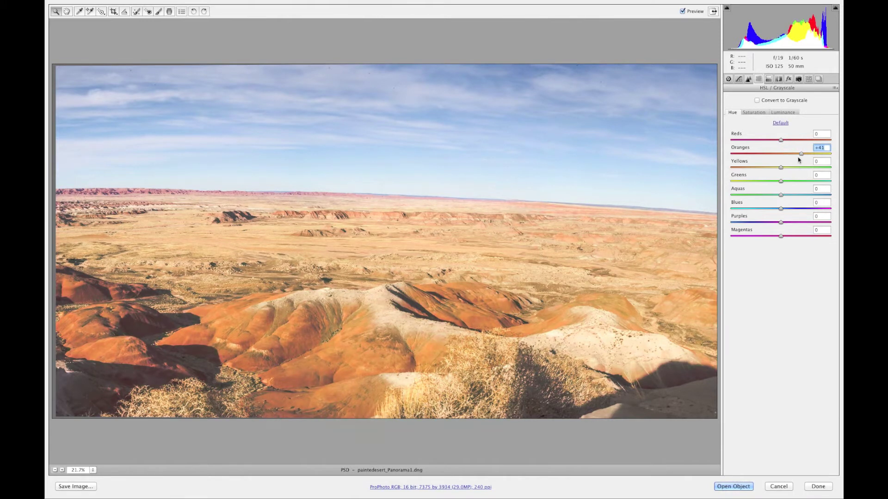
mouse_move(798, 149)
mouse_down()
mouse_move(757, 151)
mouse_move(791, 148)
mouse_up()
click(775, 139)
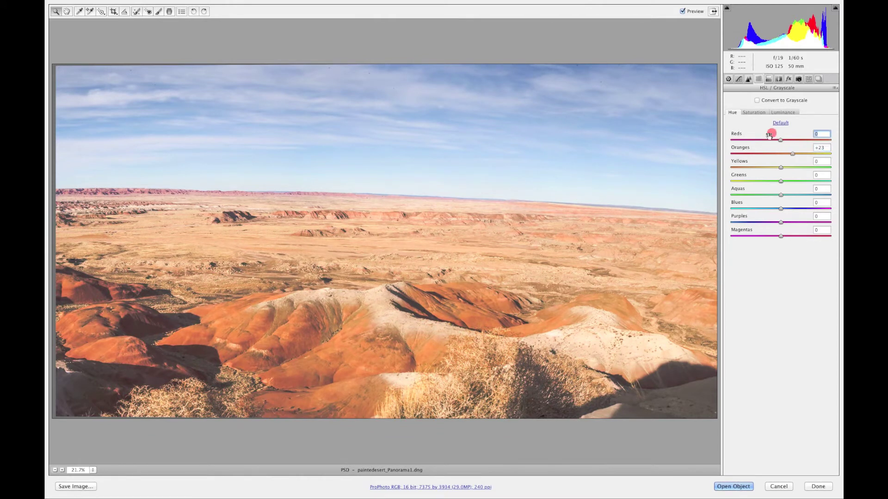
click(780, 205)
mouse_move(780, 204)
mouse_down()
mouse_move(818, 203)
mouse_move(749, 205)
mouse_move(784, 198)
mouse_up()
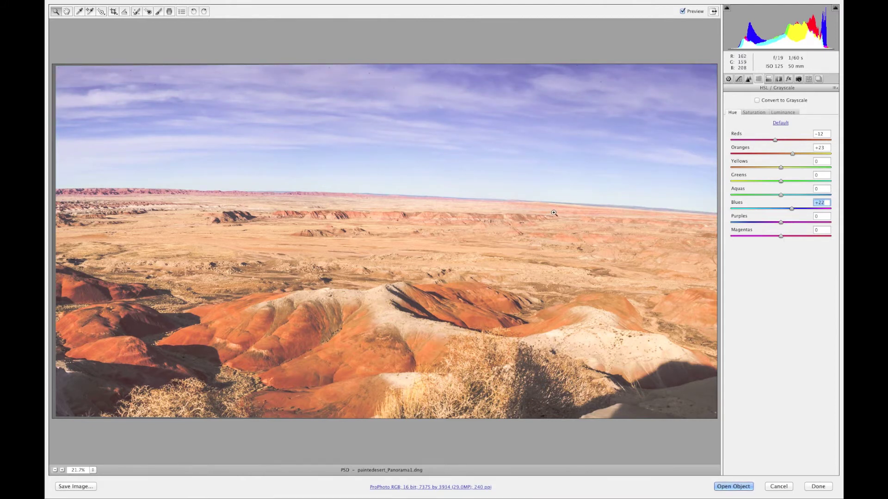
click(756, 111)
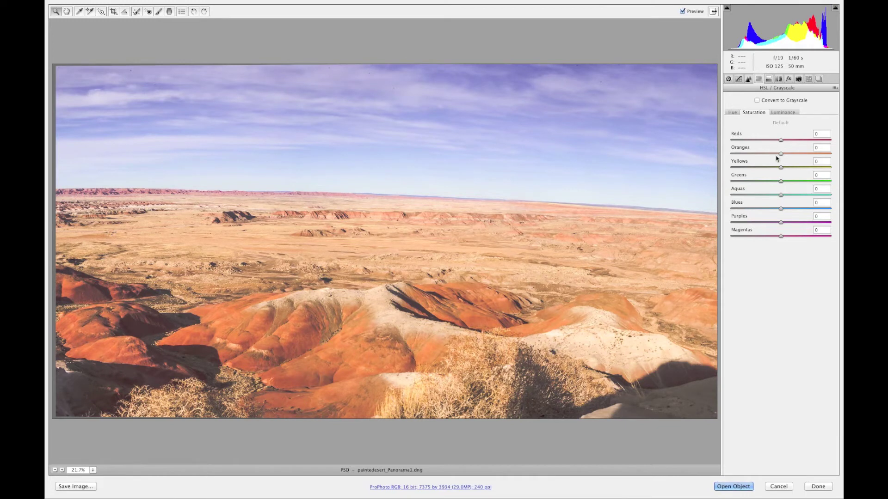
- Set the Oranges saturation to +20 and the Blues saturation to +32
drag(778, 153, 744, 152)
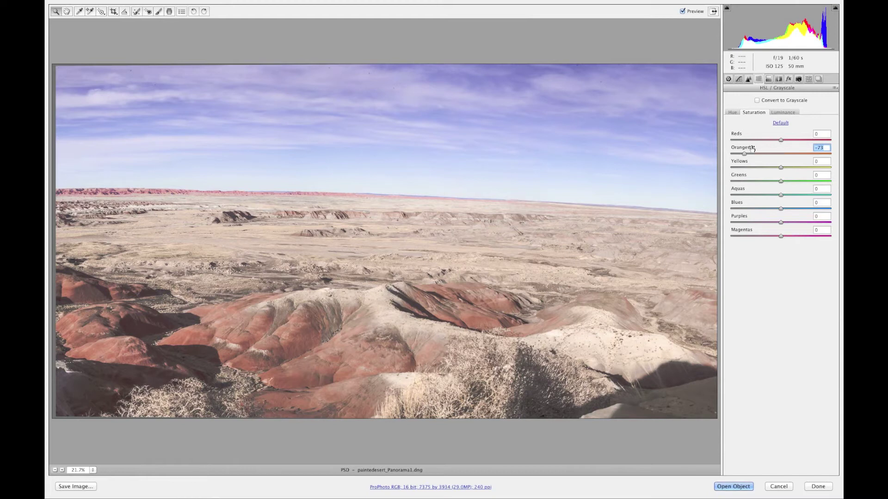
drag(753, 147, 791, 147)
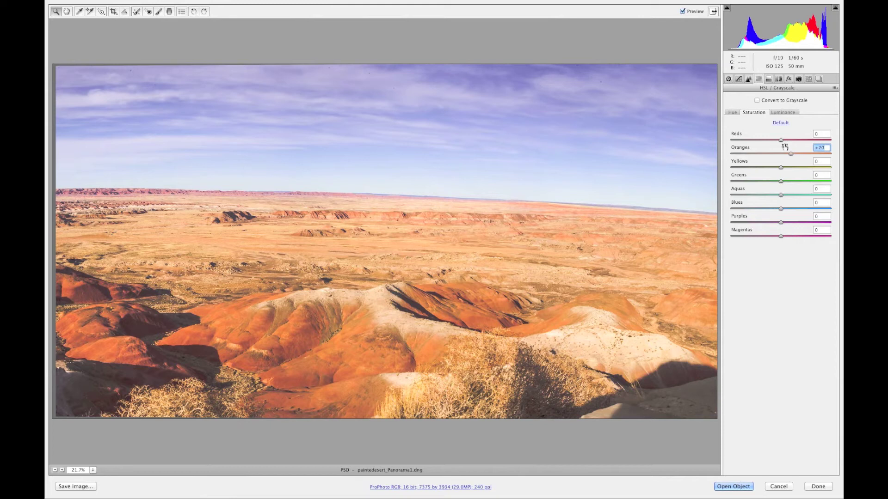
drag(786, 202, 802, 202)
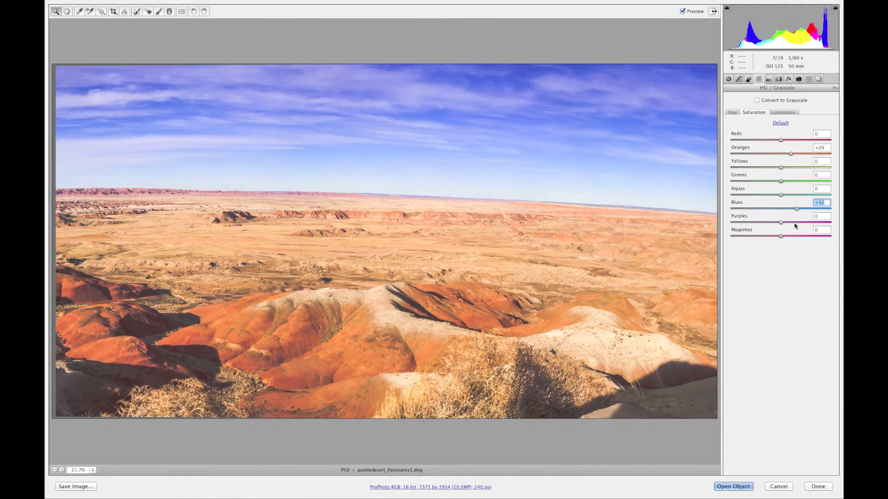
- Try darkening the Oranges luminance, reset it to 0, and lower the Yellows luminance to -36
click(786, 112)
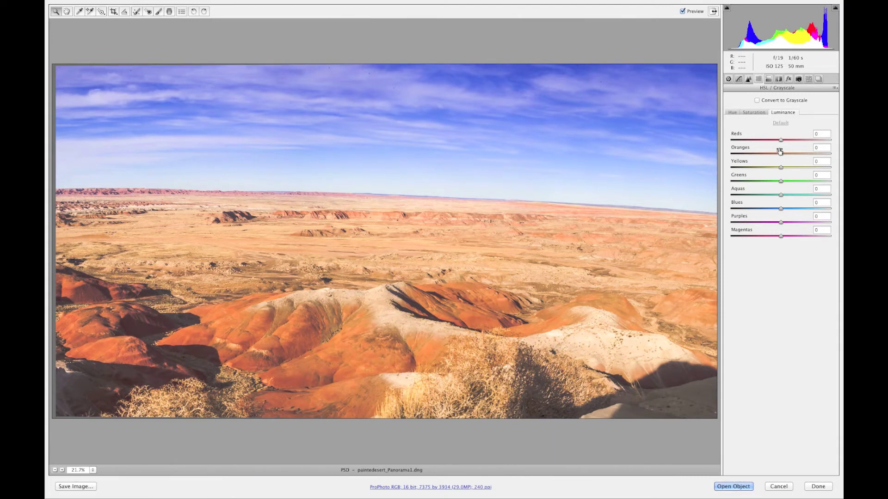
drag(780, 153, 750, 150)
double_click(750, 154)
drag(775, 162, 757, 160)
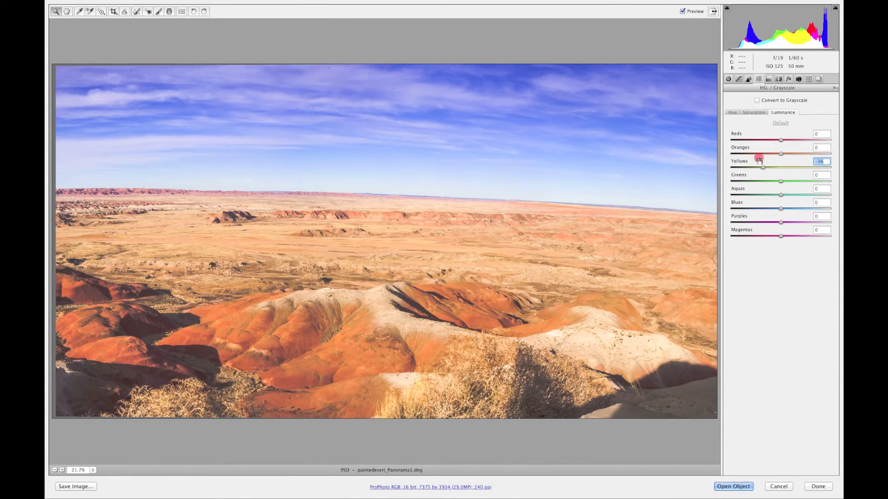
- Reset the luminance to defaults, trial a fully desaturated Oranges, then reset all saturation to 0
click(781, 123)
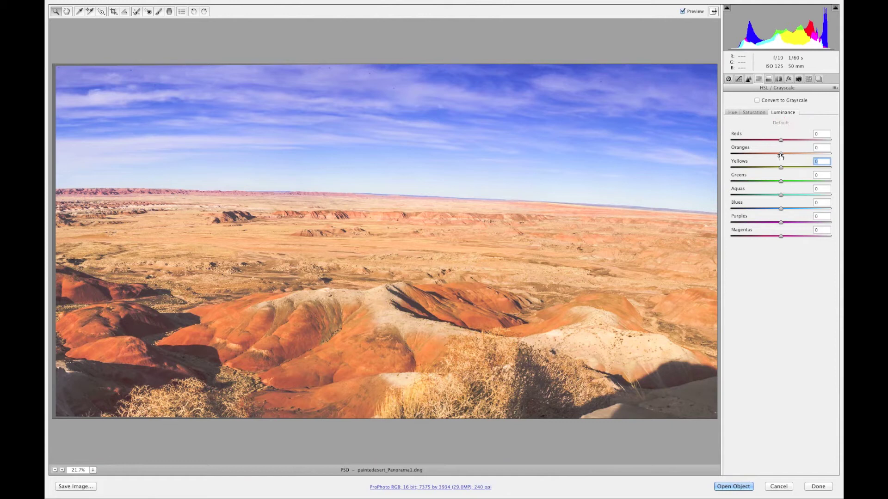
click(756, 113)
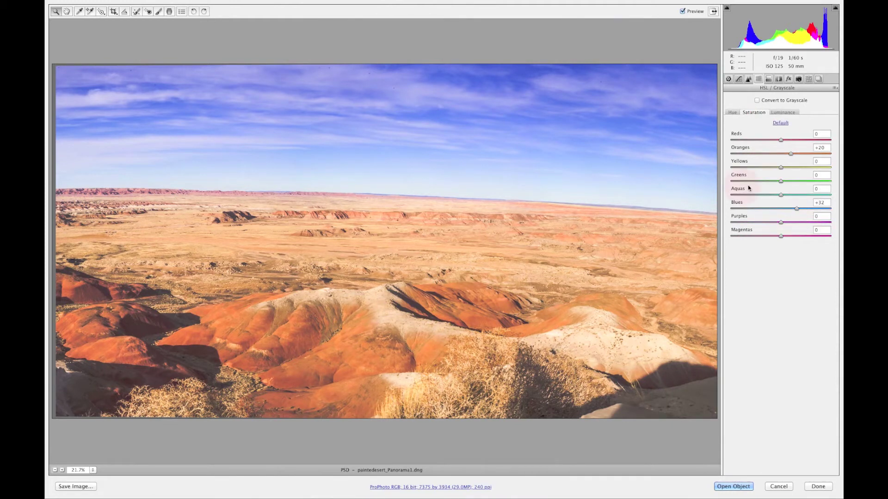
drag(789, 149, 732, 134)
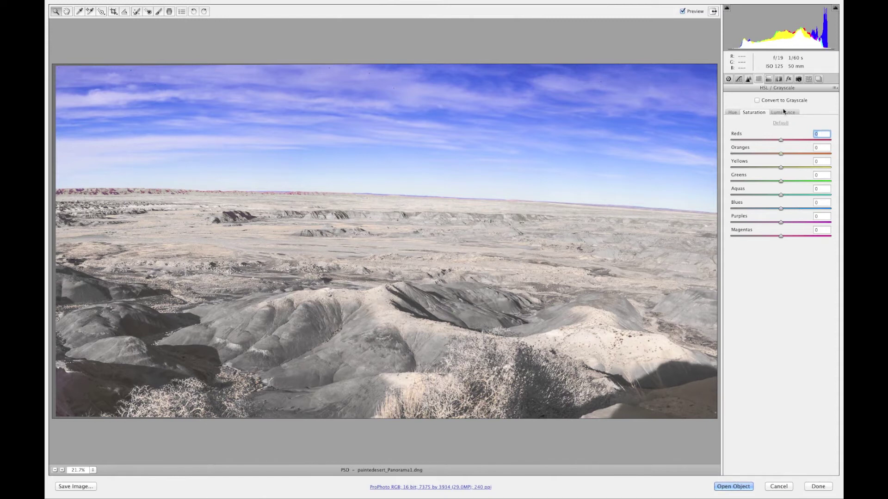
click(781, 122)
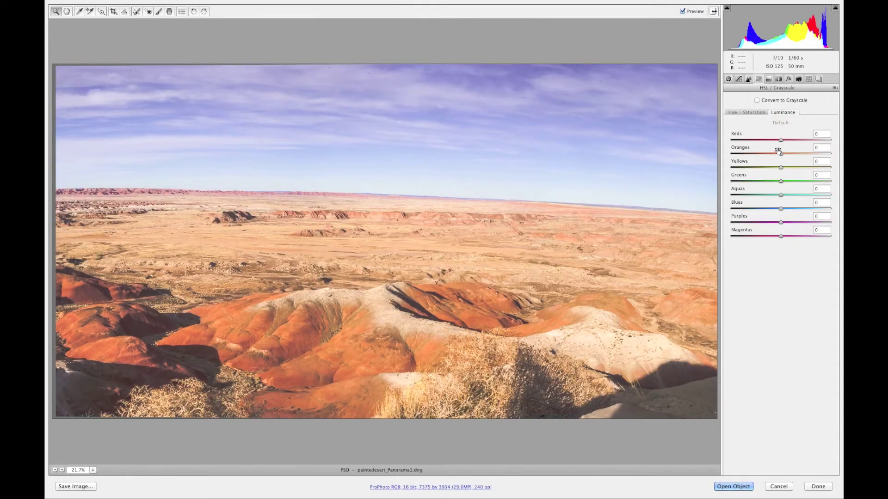
- Drag the Oranges luminance down to -100, then bring it back up to -22
drag(778, 151, 749, 149)
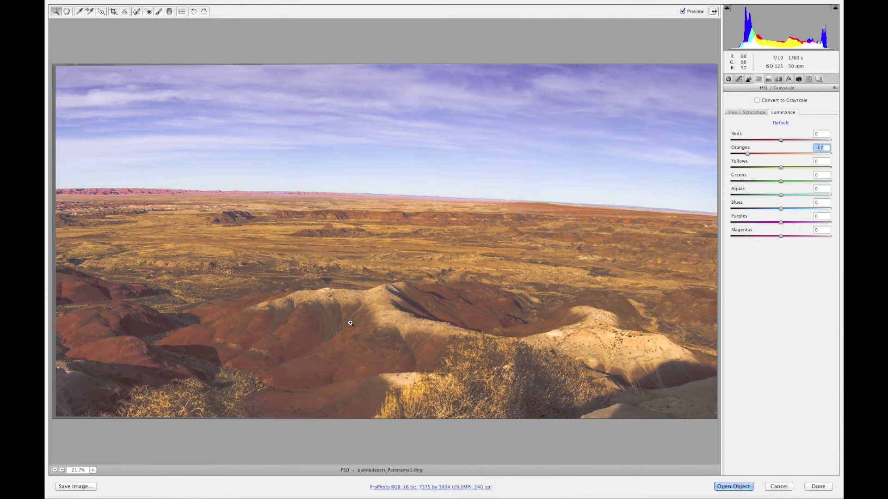
drag(747, 151, 729, 149)
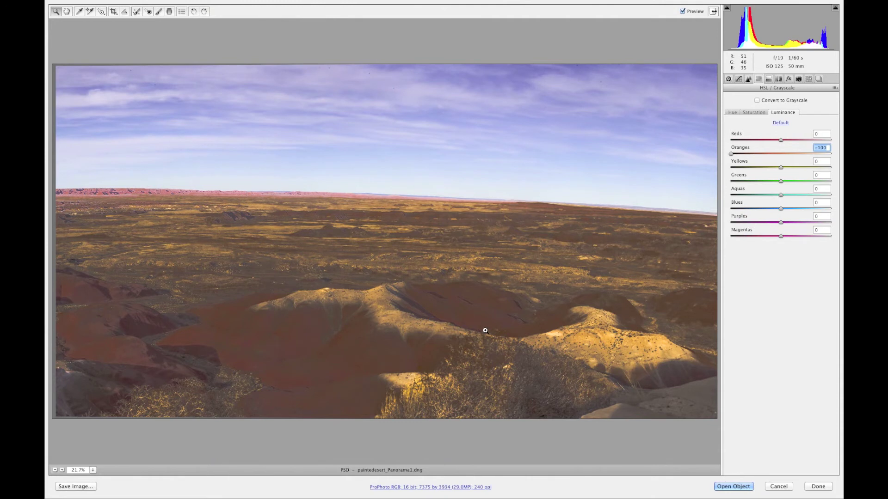
click(741, 148)
drag(740, 149, 771, 175)
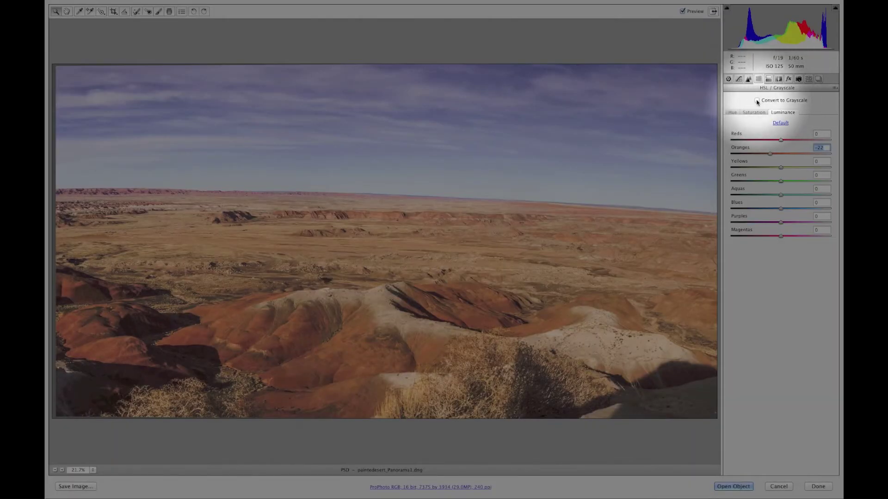
- Enable Convert to Grayscale and set the mix to Oranges -24 and Blues -40
click(756, 101)
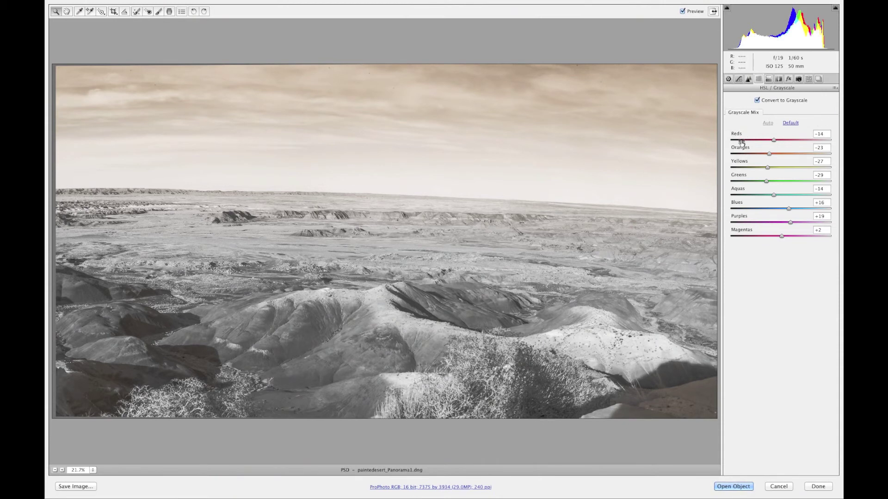
click(766, 151)
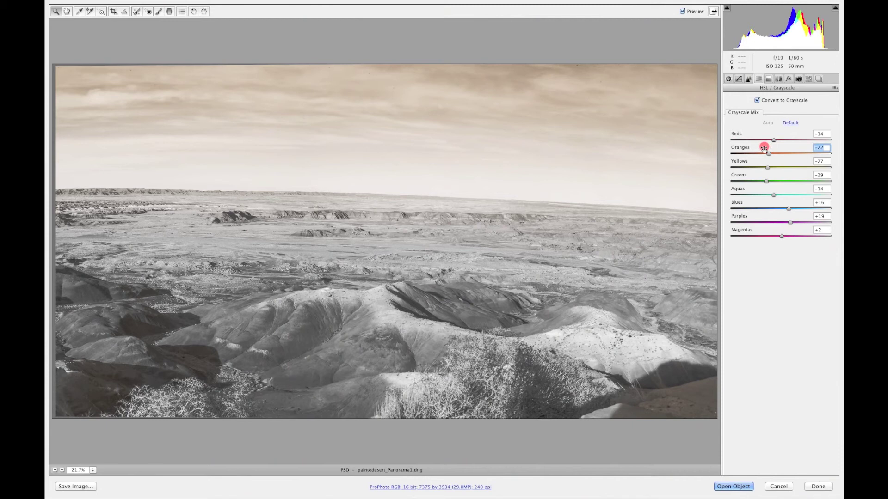
mouse_move(764, 148)
mouse_down()
mouse_move(751, 148)
mouse_move(798, 148)
mouse_move(774, 148)
mouse_up()
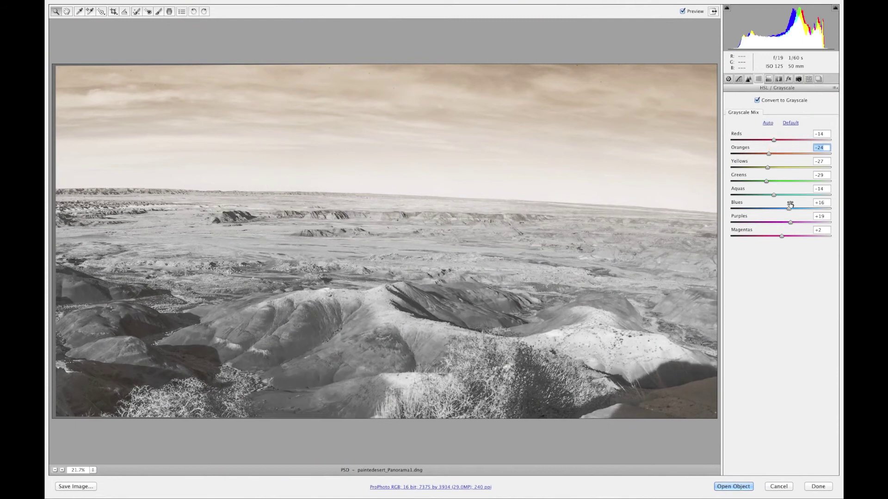
mouse_move(790, 204)
mouse_down()
mouse_move(800, 202)
mouse_move(764, 205)
mouse_up()
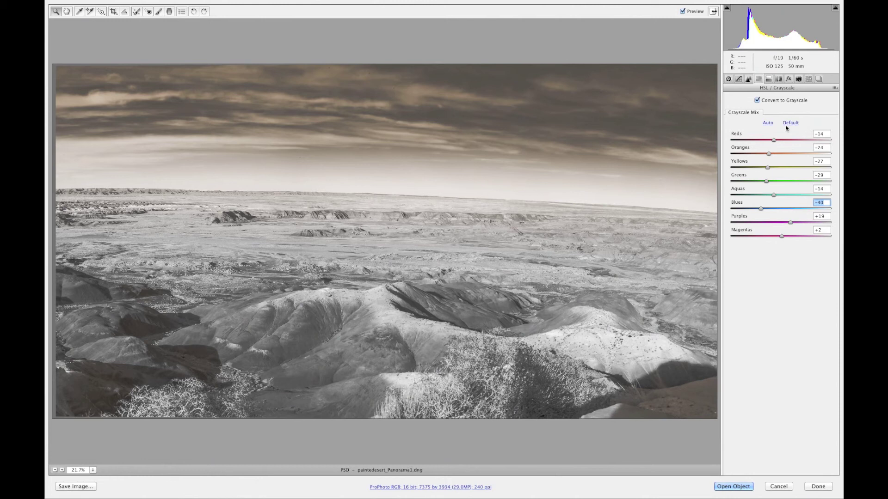
- Apply the Auto mix, zero it with Default, then set Blues to -33 and Oranges to +10
click(768, 123)
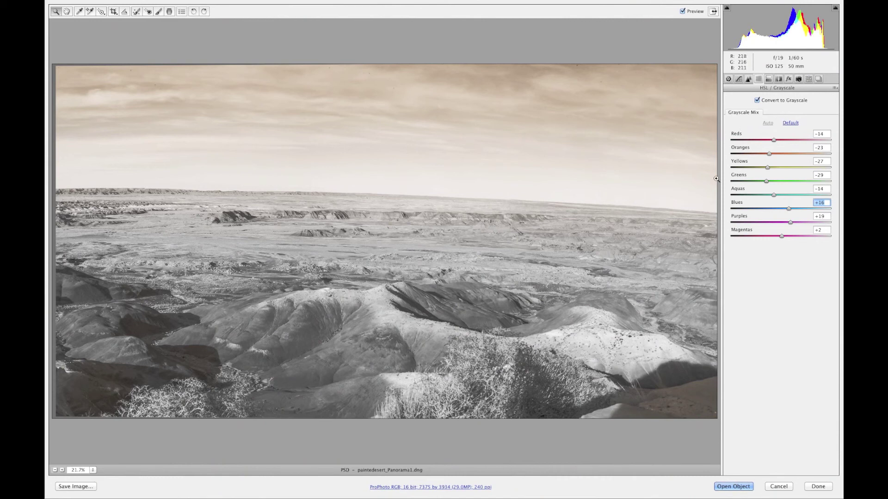
click(791, 123)
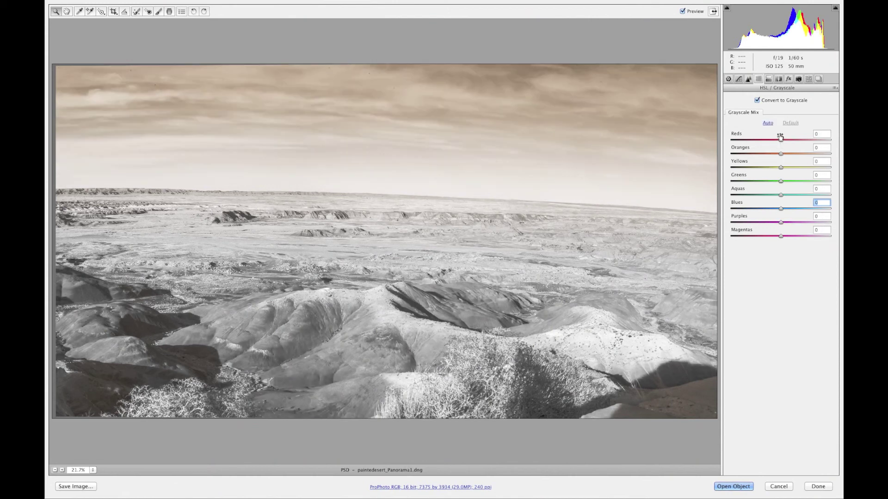
drag(776, 147, 773, 150)
drag(786, 209, 768, 206)
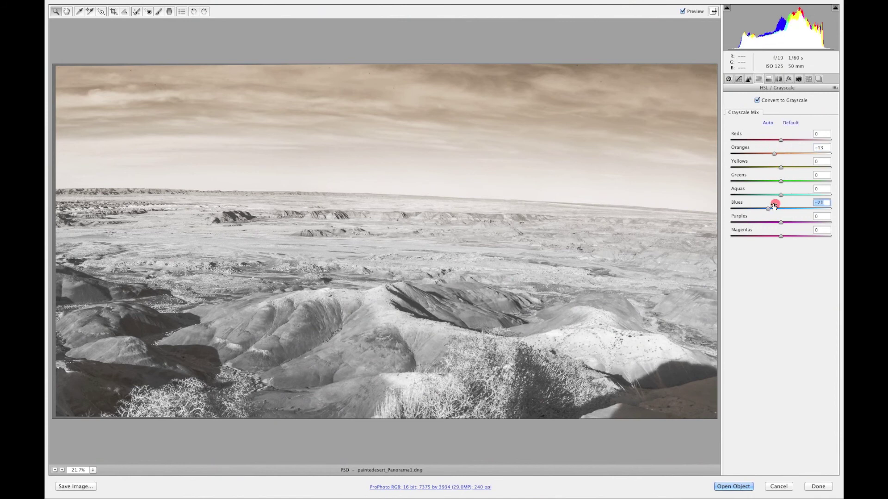
drag(777, 146, 788, 103)
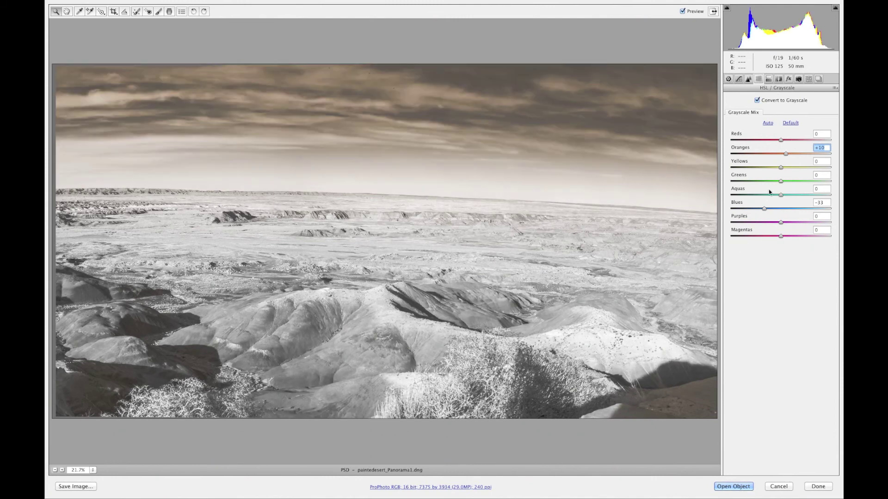
- Turn grayscale off, view the Hue and Luminance tabs, then re-enable Convert to Grayscale
click(757, 100)
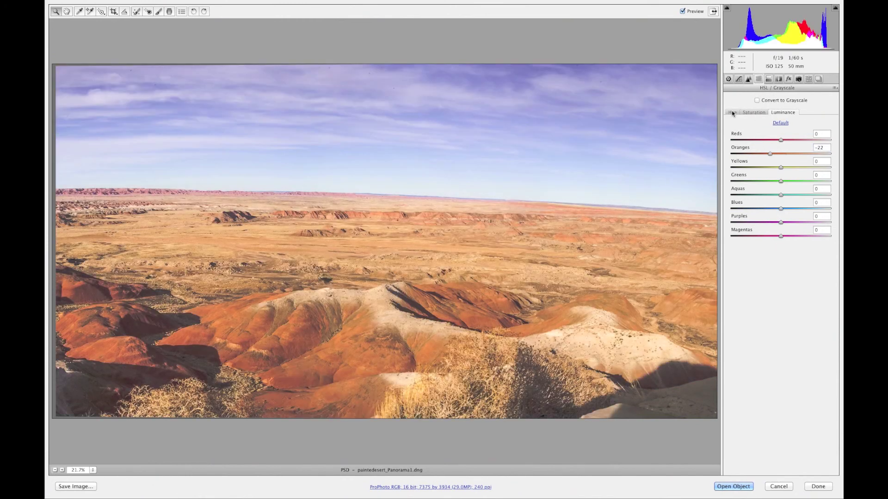
click(735, 113)
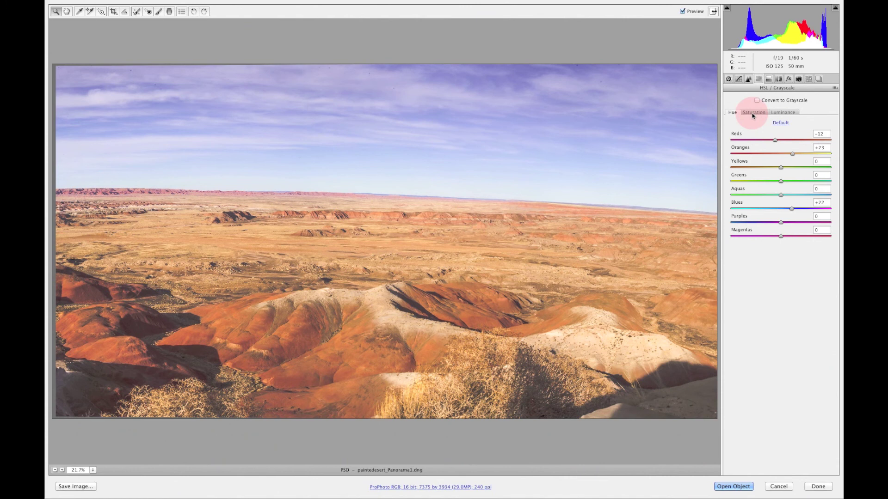
click(783, 113)
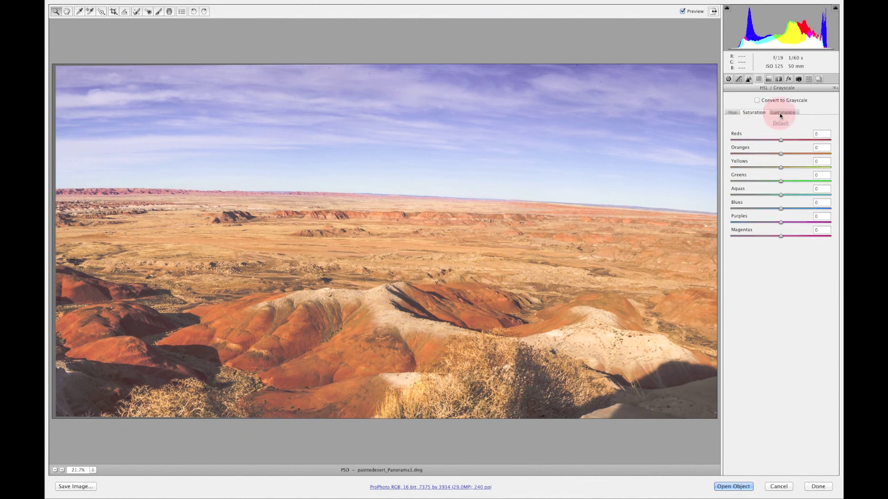
click(757, 100)
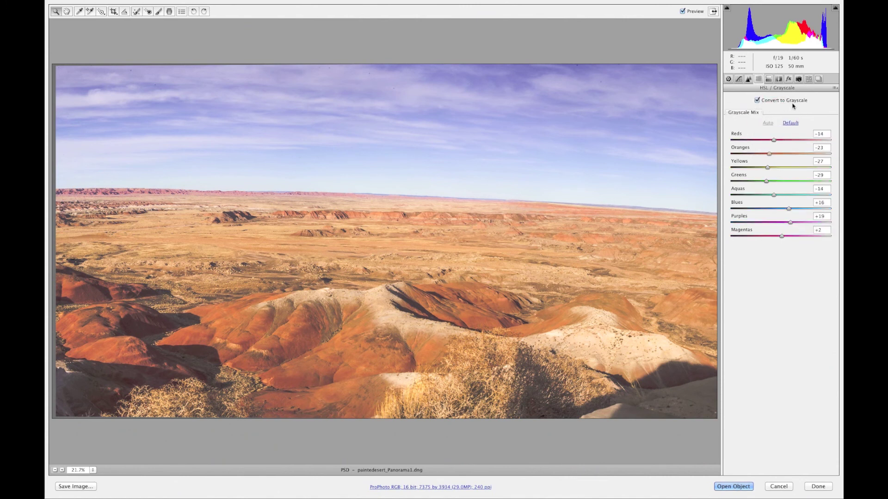